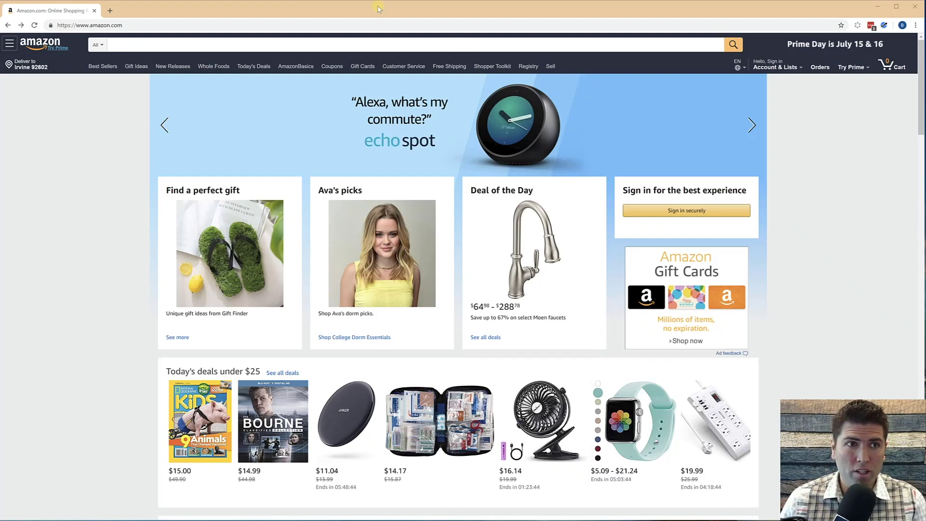
# - Visit the Helium 10 extension page at helium10.com/e, then return to the Amazon home page
pyautogui.click(307, 24)
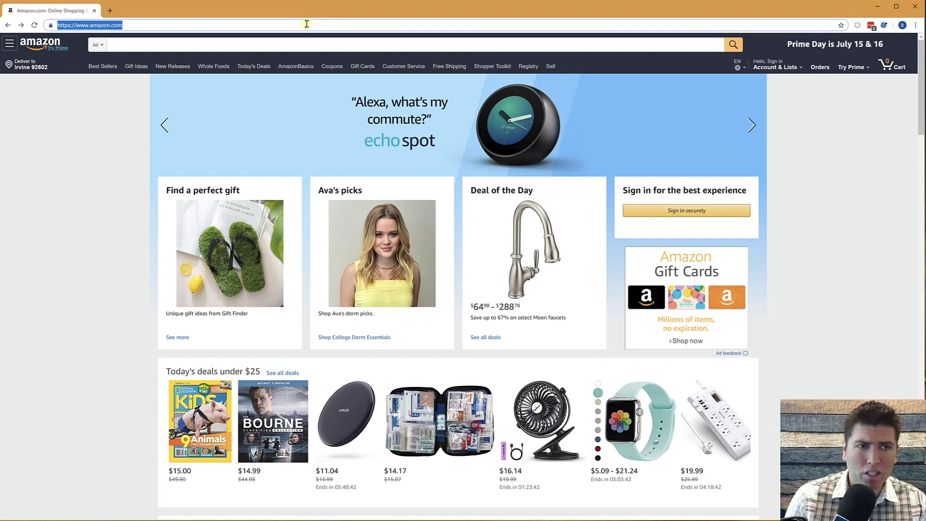
pyautogui.write('he')
pyautogui.press('Right')
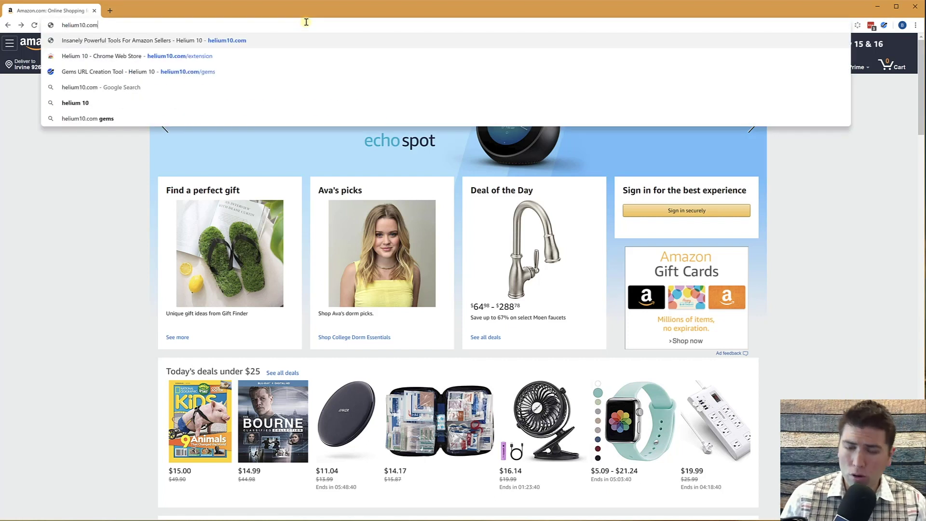
pyautogui.write('/e')
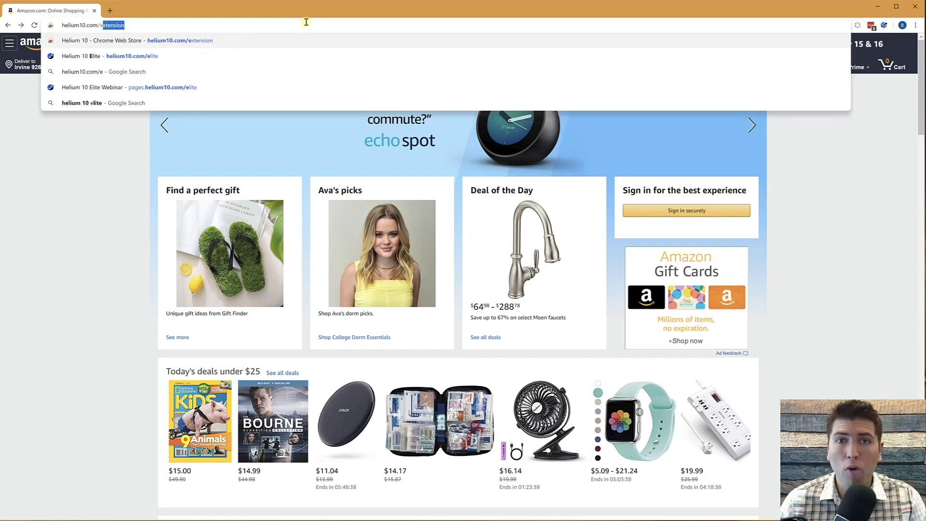
pyautogui.press('Return')
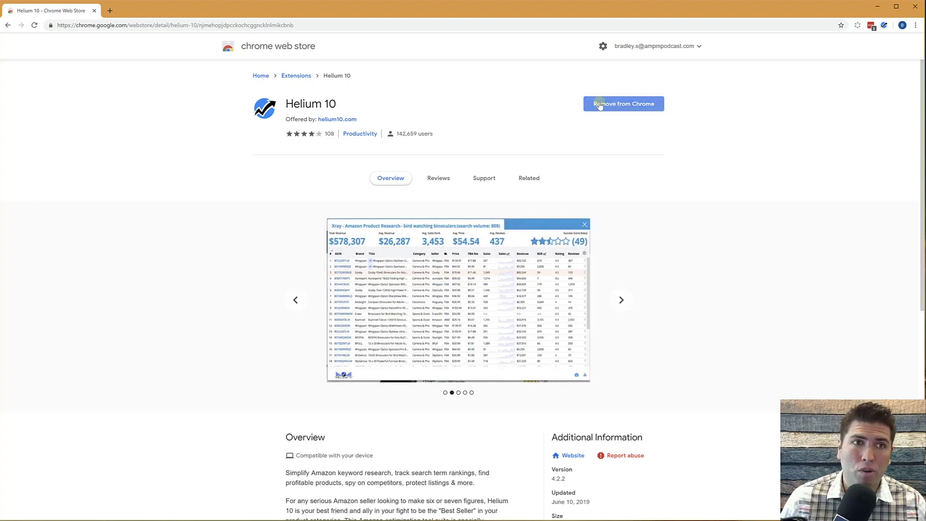
pyautogui.click(269, 23)
pyautogui.write('amazon.com')
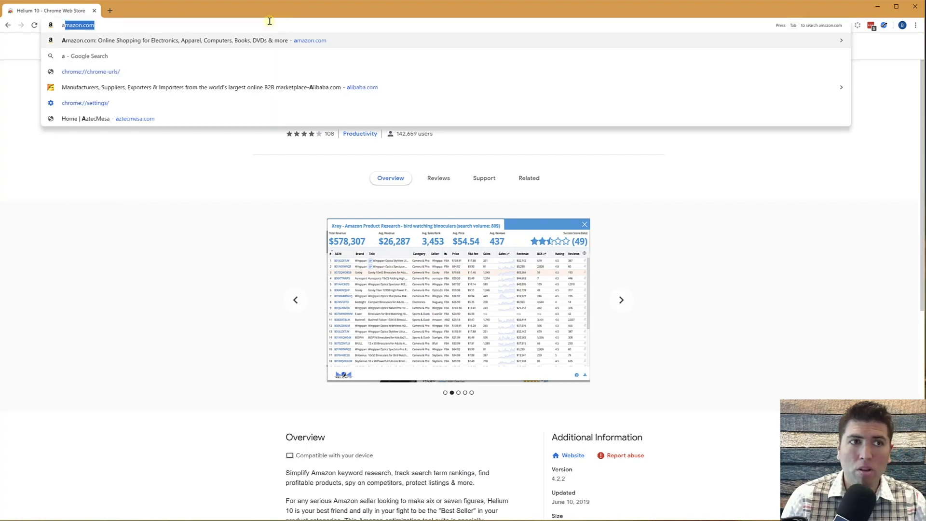
pyautogui.press('Return')
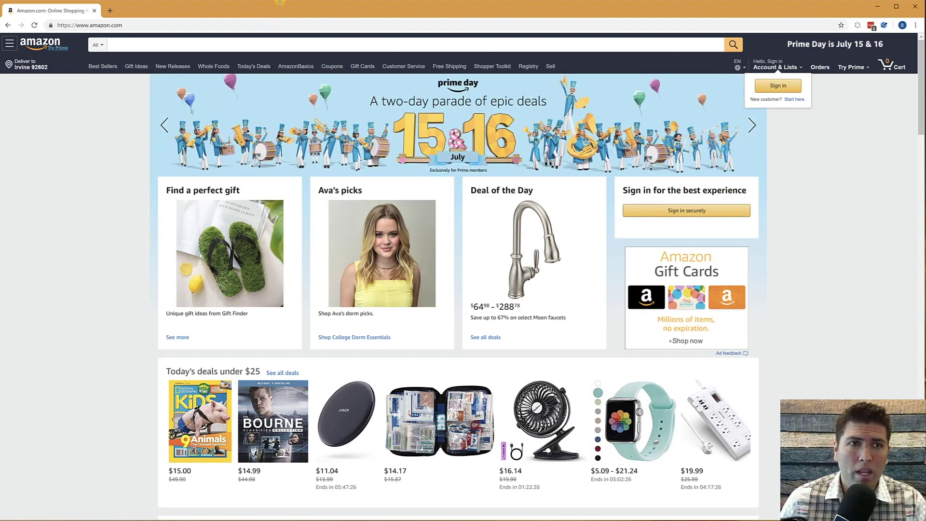
# - Search Amazon for 'neck pillow' and zoom in to read Helium 10's rank, ASIN and seller data
pyautogui.click(277, 43)
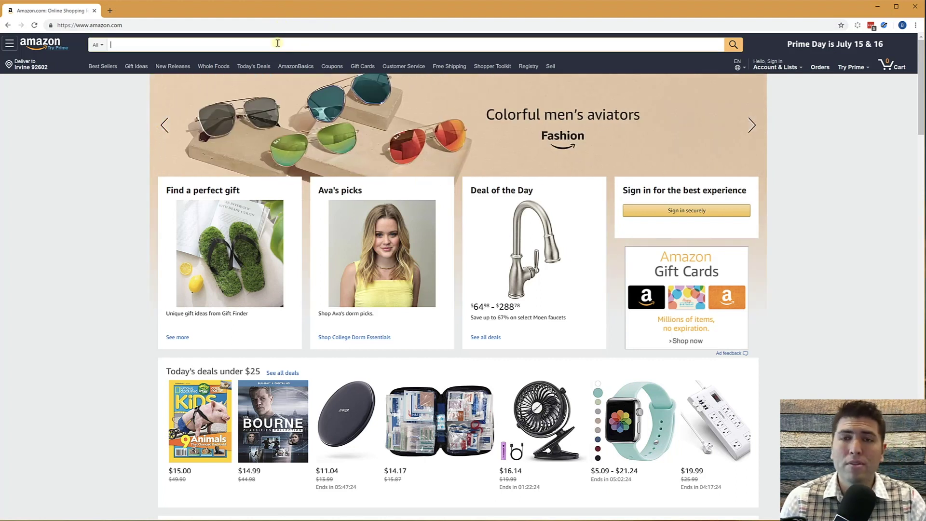
pyautogui.write('nec')
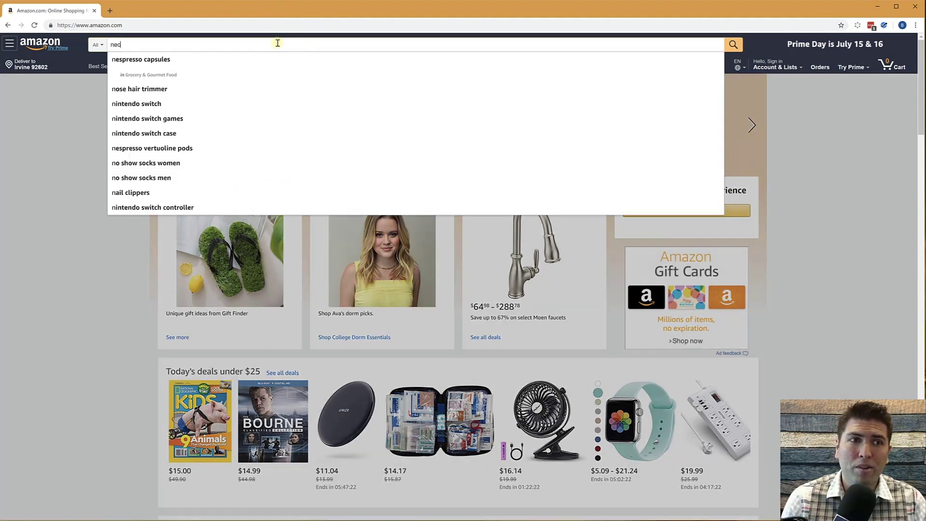
pyautogui.write('k pillow')
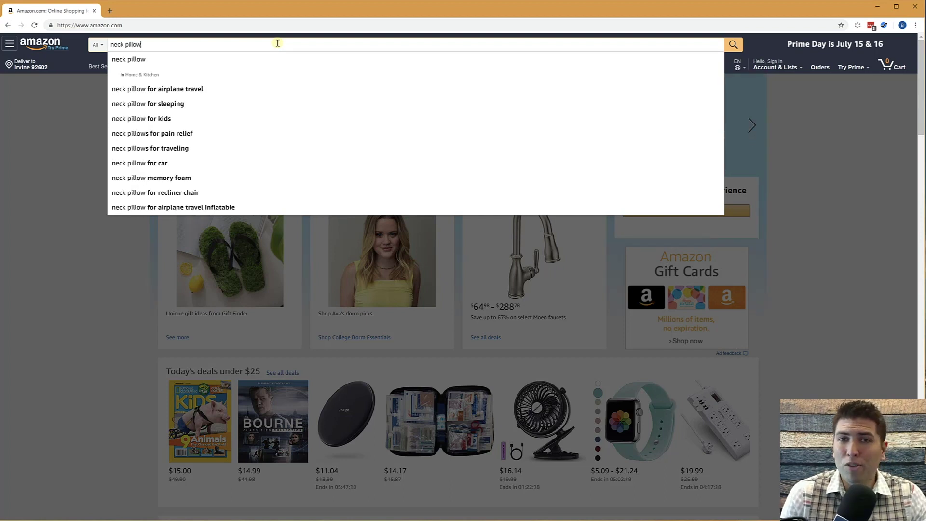
pyautogui.press('Return')
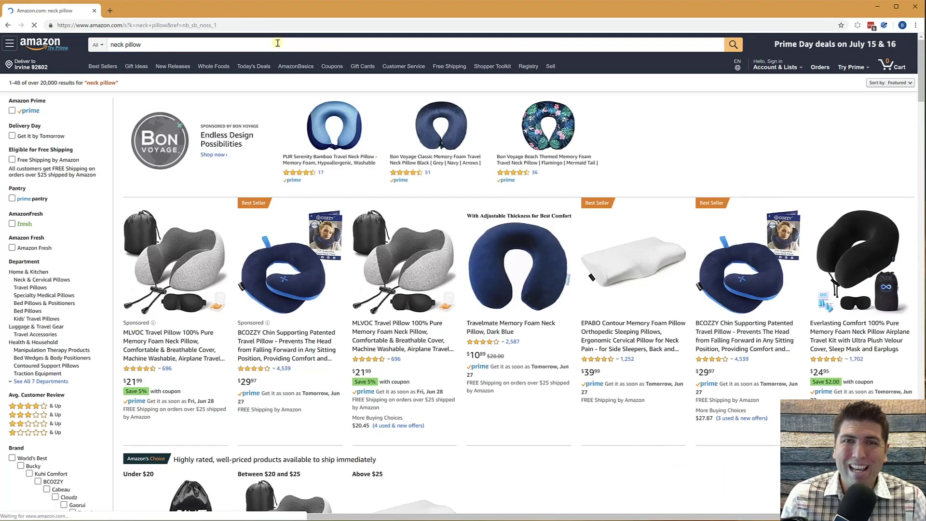
pyautogui.hotkey('ctrl', '+')
pyautogui.hotkey('ctrl', '+')
pyautogui.hotkey('ctrl', '+')
pyautogui.hotkey('ctrl', '+')
pyautogui.hotkey('ctrl', '+')
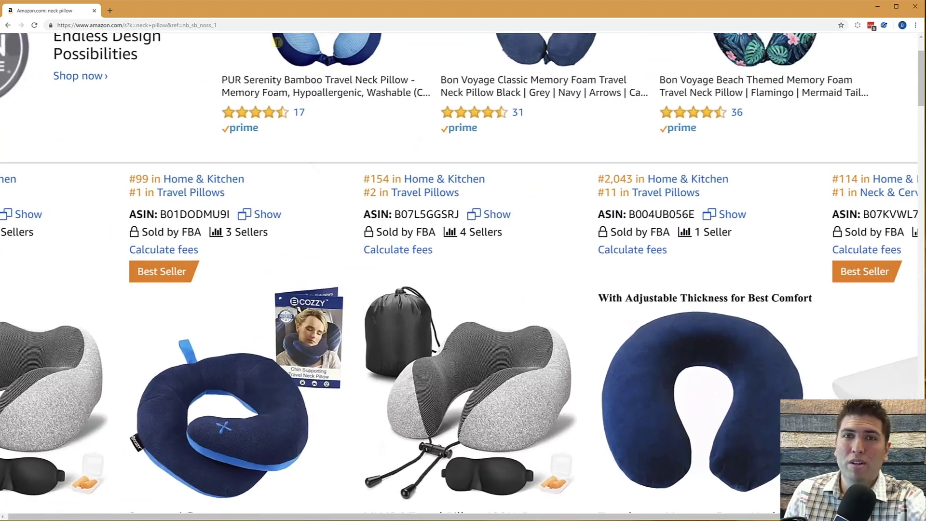
pyautogui.hotkey('ctrl', '+')
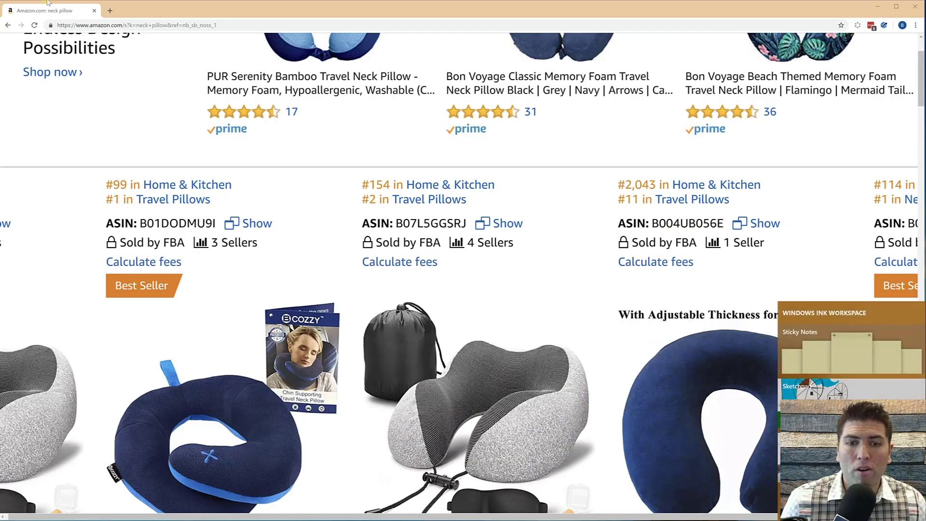
pyautogui.click(469, 271)
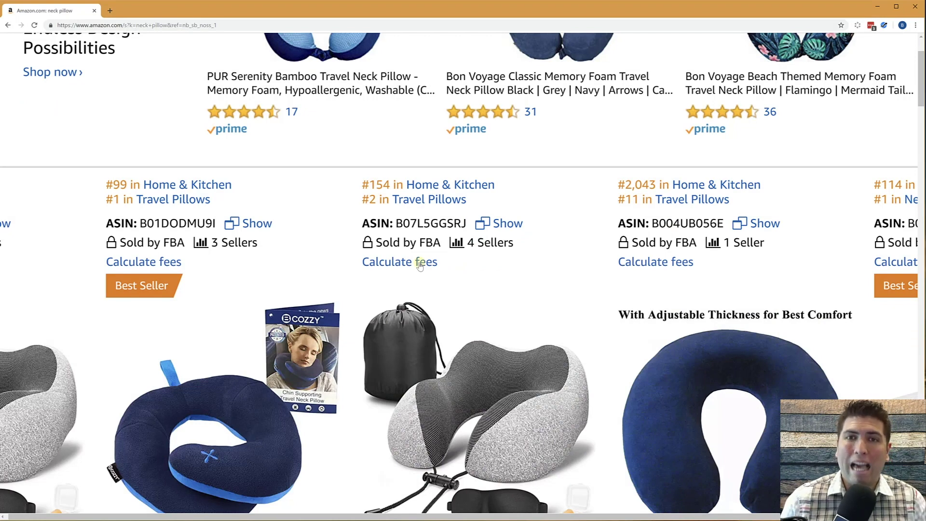
pyautogui.hotkey('ctrl', '-')
pyautogui.hotkey('ctrl', '-')
pyautogui.hotkey('ctrl', '-')
pyautogui.hotkey('ctrl', '-')
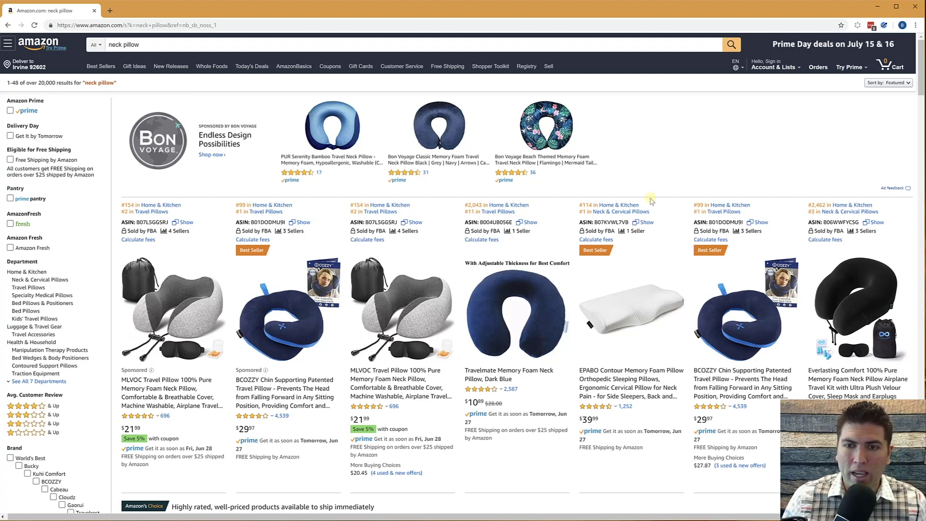
pyautogui.click(884, 27)
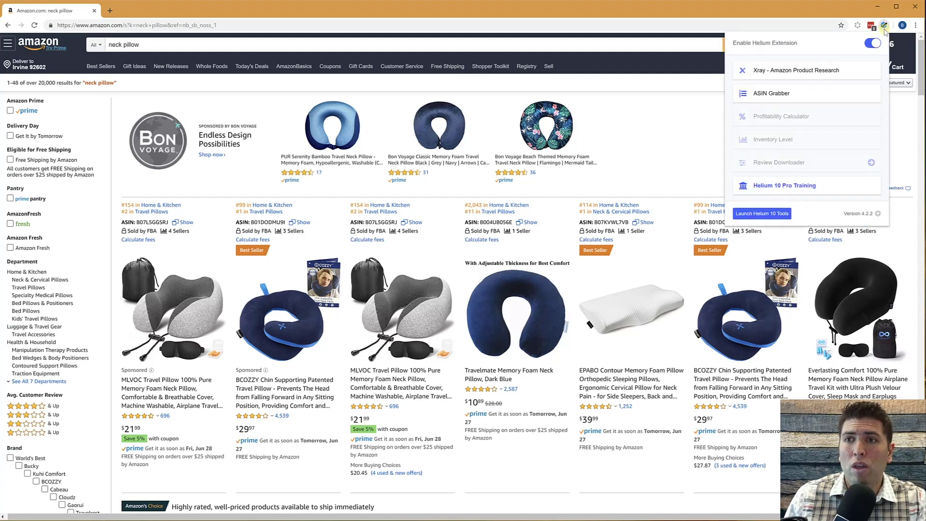
pyautogui.click(800, 71)
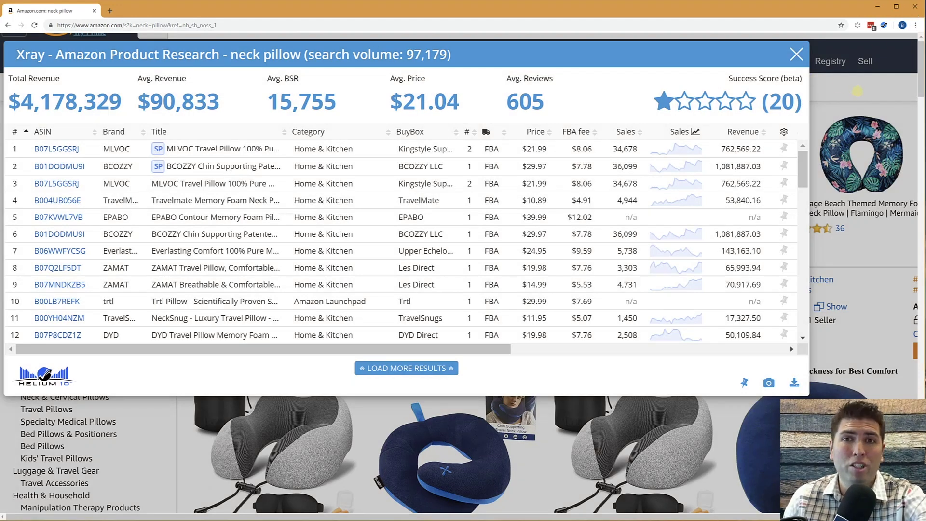
pyautogui.hotkey('ctrl', '-')
pyautogui.hotkey('ctrl', '-')
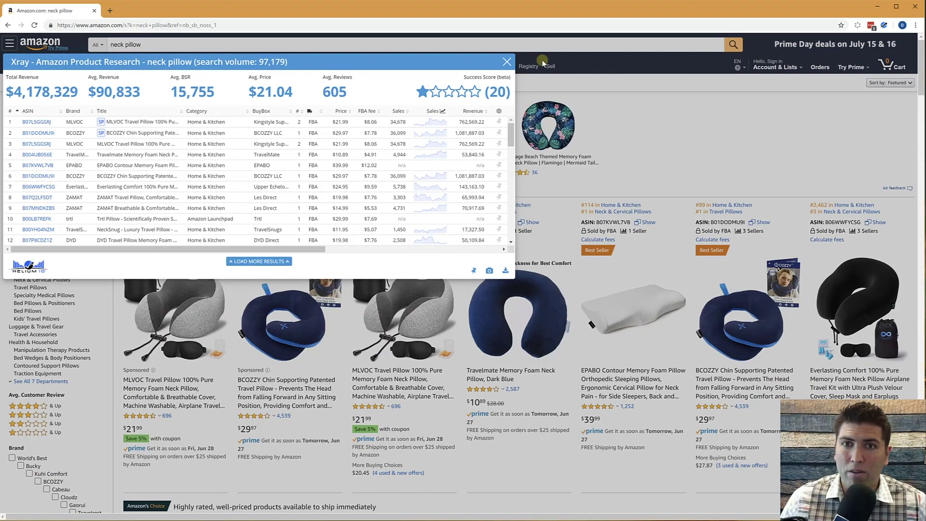
pyautogui.click(507, 62)
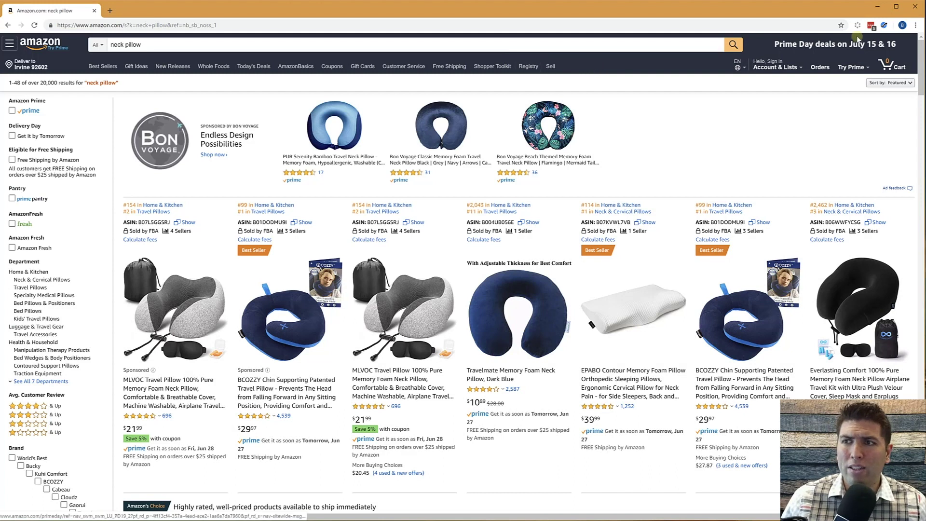
pyautogui.click(884, 26)
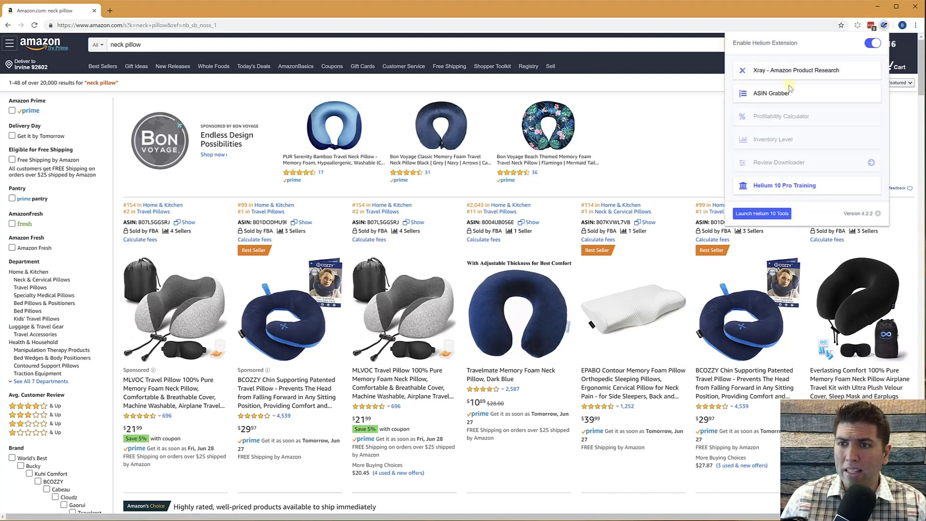
pyautogui.click(771, 95)
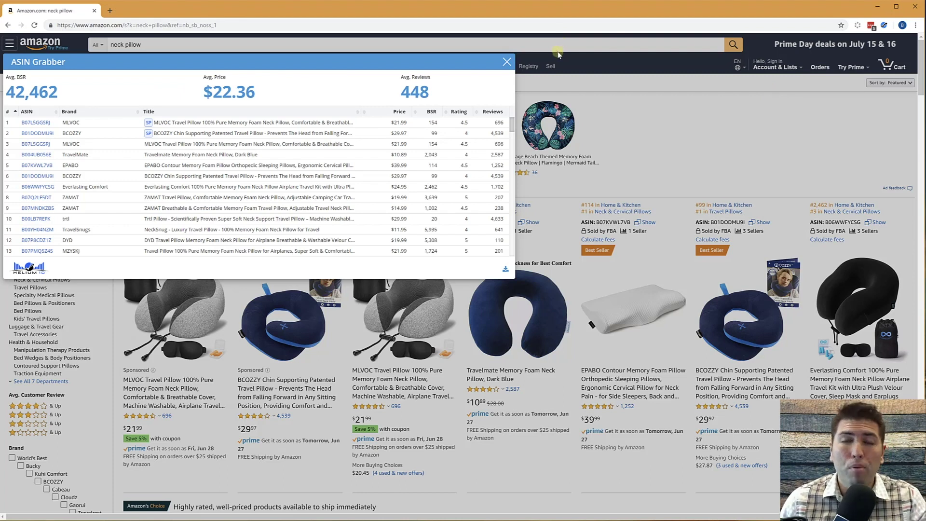
pyautogui.click(506, 63)
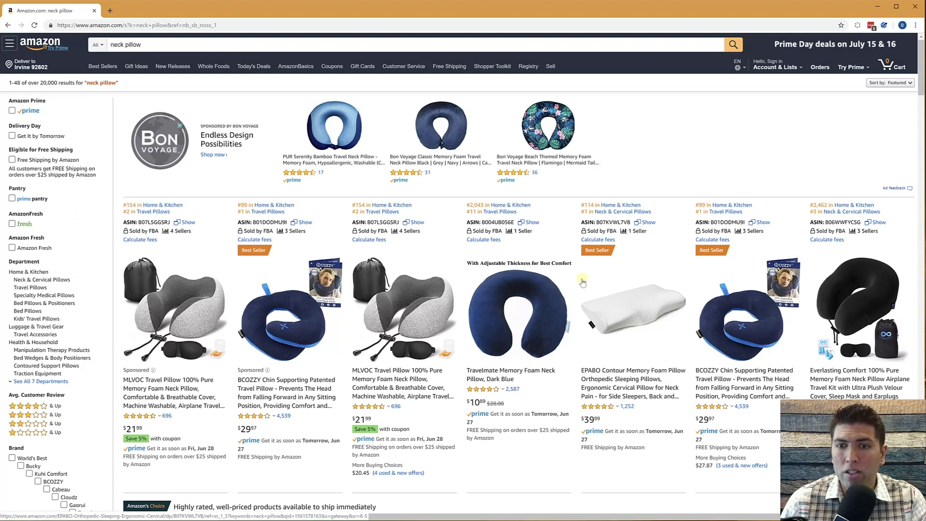
# - Open the EPABO Contour Memory Foam Pillow listing and view its images and Helium 10 evaluation
pyautogui.click(630, 303)
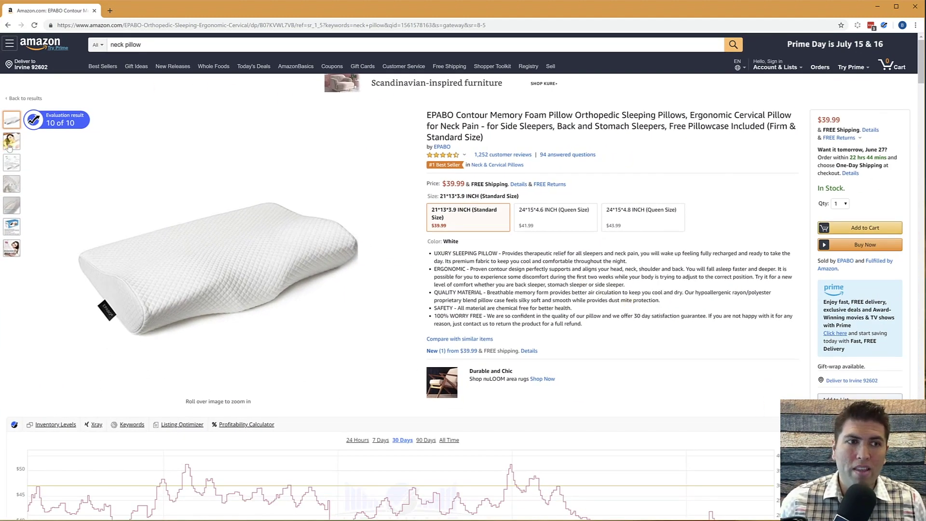
pyautogui.moveTo(60, 125)
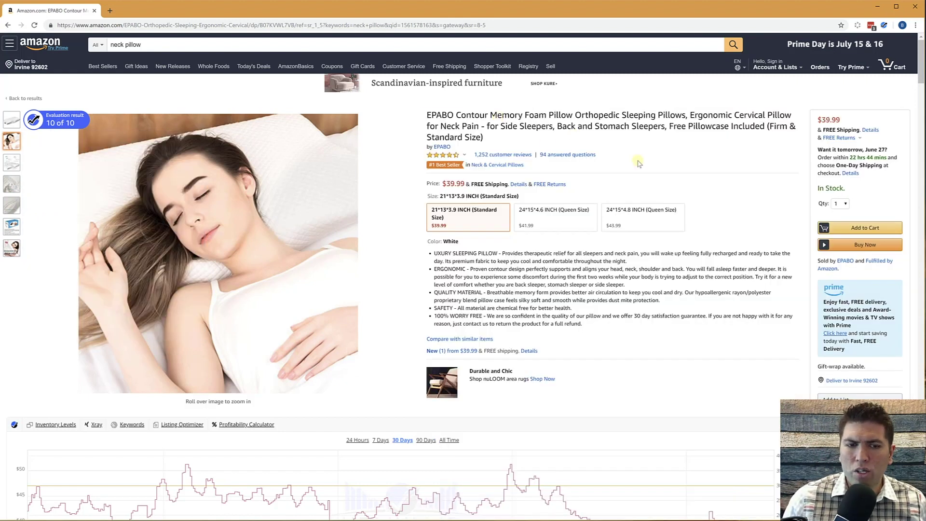
pyautogui.scroll(-3, 646, 163)
pyautogui.scroll(-2, 652, 160)
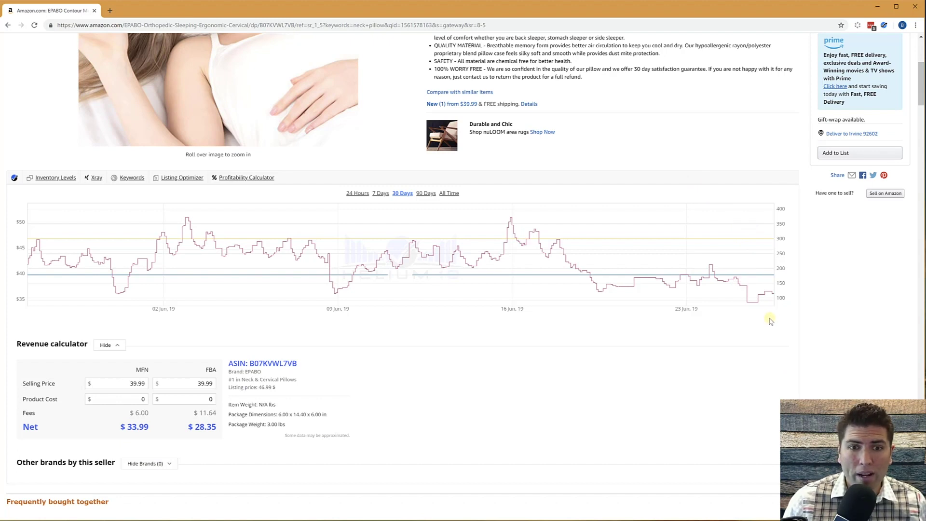
pyautogui.scroll(-1, 769, 320)
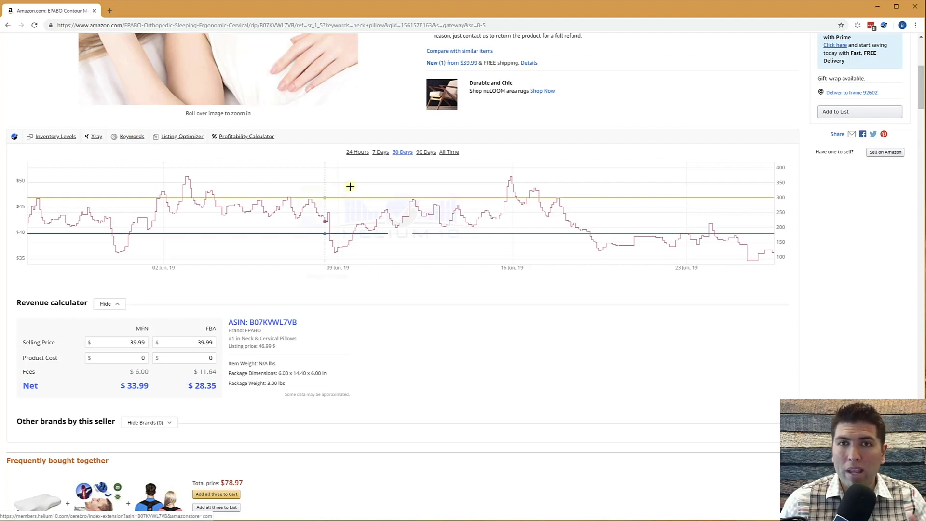
pyautogui.scroll(2, 386, 245)
pyautogui.scroll(-2, 386, 245)
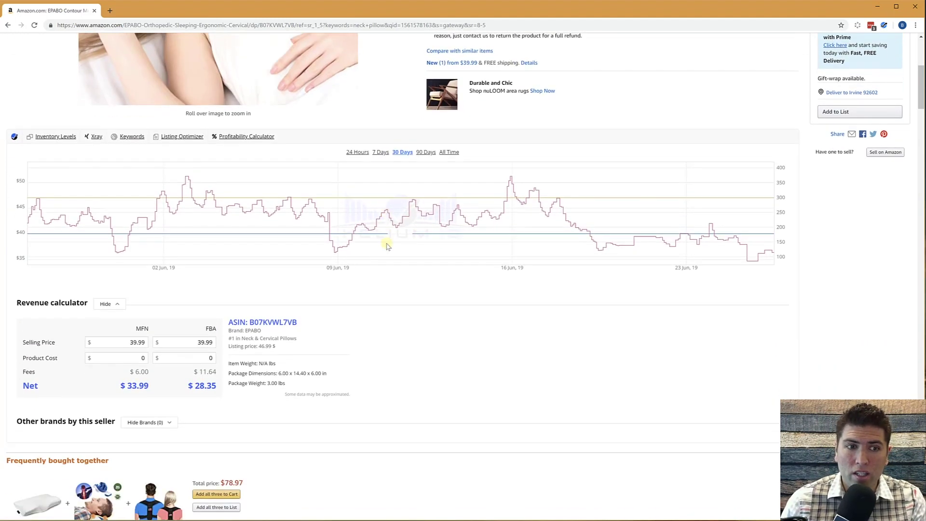
pyautogui.scroll(4, 261, 310)
pyautogui.scroll(3, 261, 310)
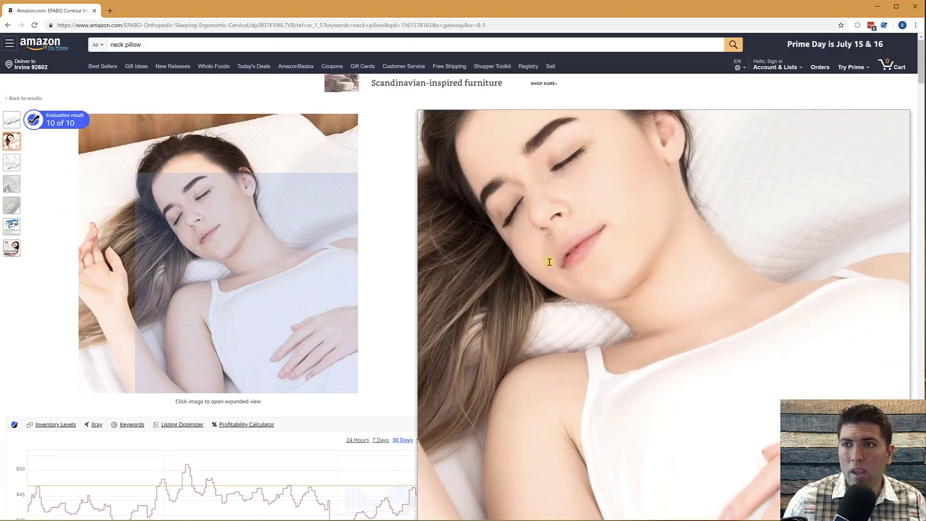
pyautogui.click(885, 25)
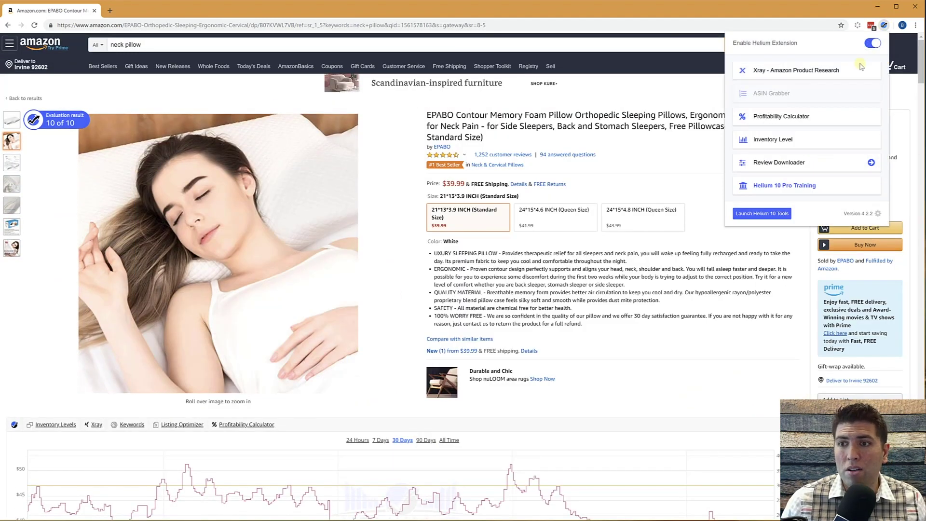
pyautogui.click(768, 118)
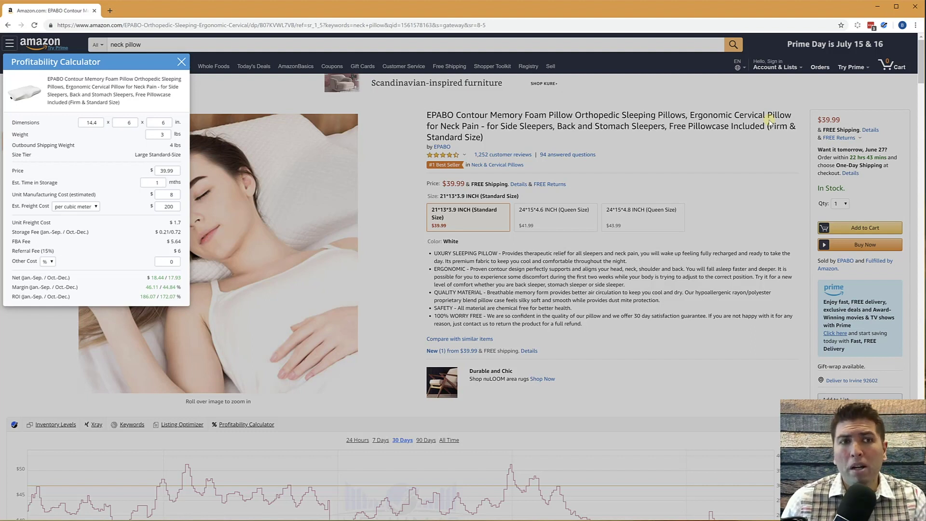
pyautogui.click(181, 61)
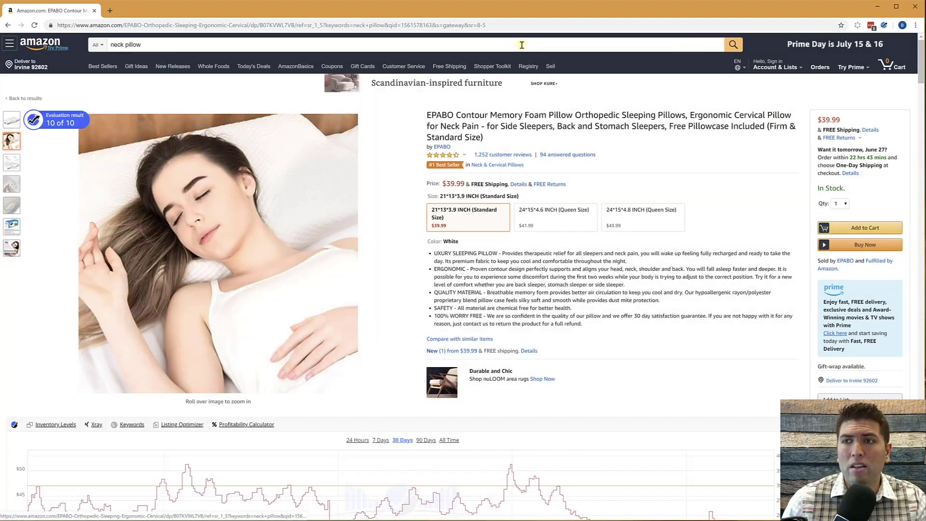
# - Extract the EPABO pillow's reviews into a new tab with Helium 10's Review Downloader
pyautogui.click(884, 27)
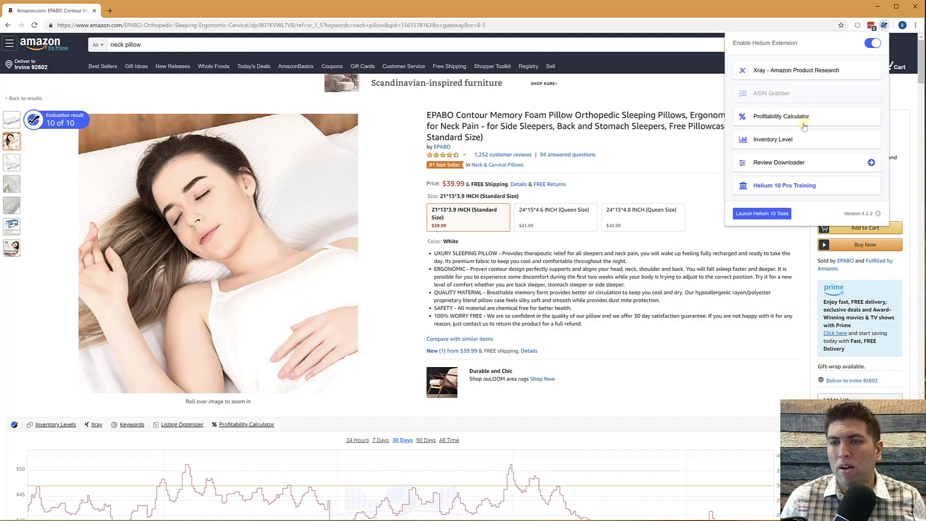
pyautogui.click(793, 164)
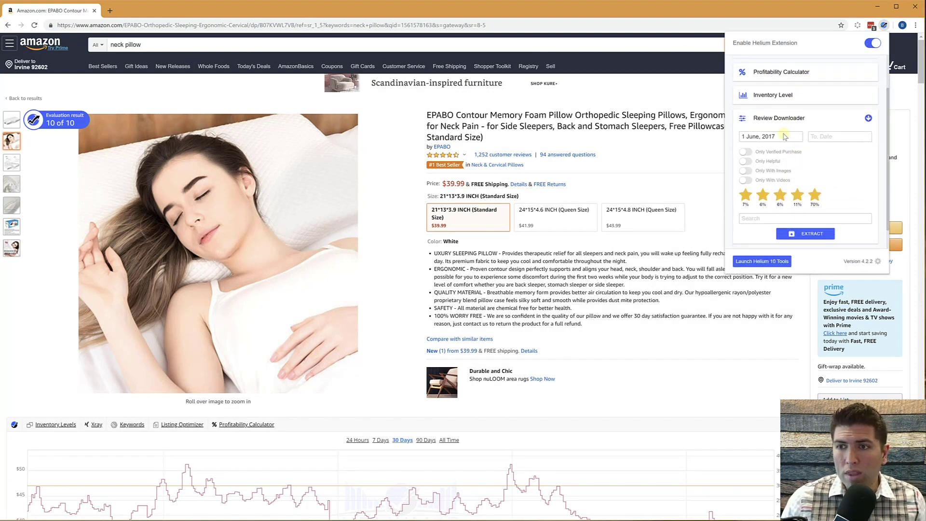
pyautogui.click(813, 240)
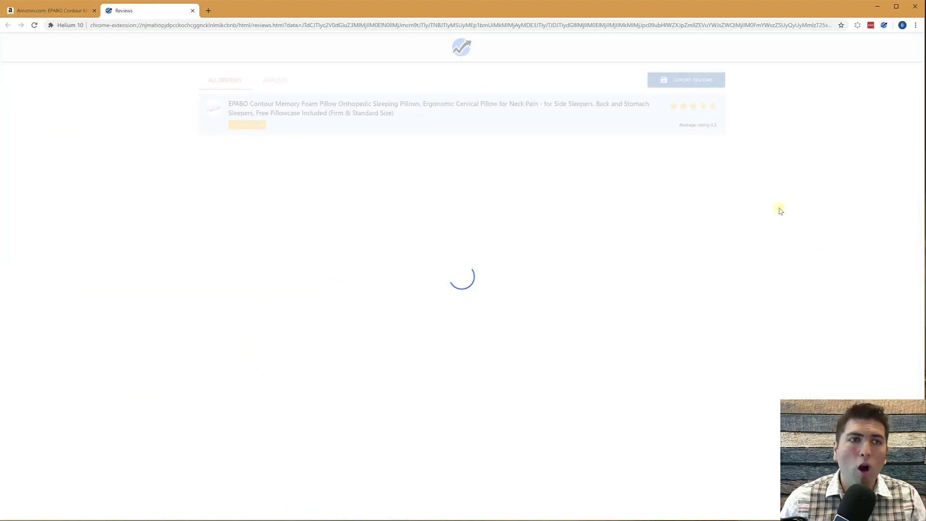
pyautogui.click(51, 14)
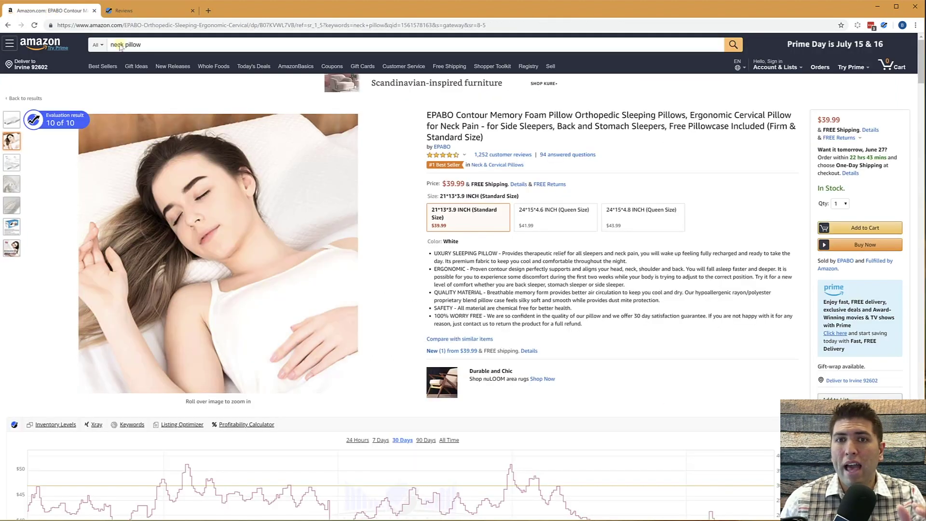
pyautogui.scroll(5, 568, 175)
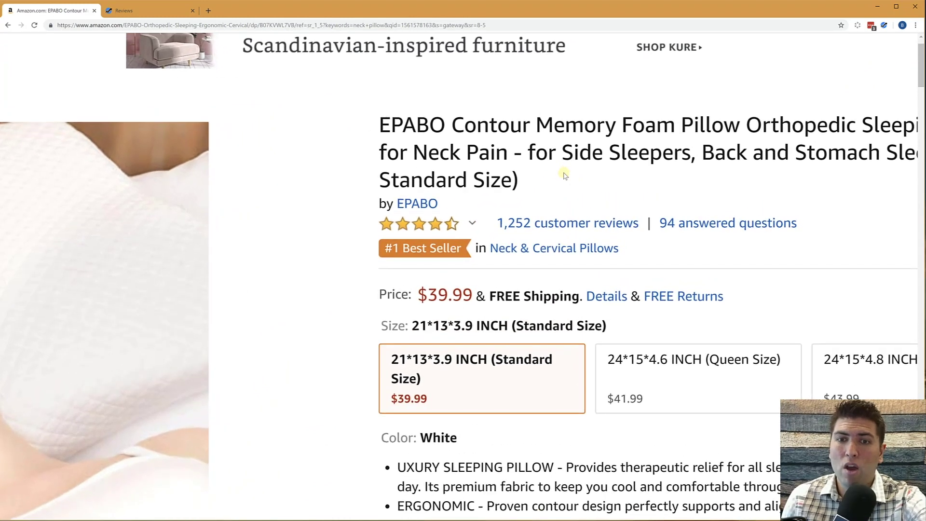
pyautogui.scroll(-5, 565, 175)
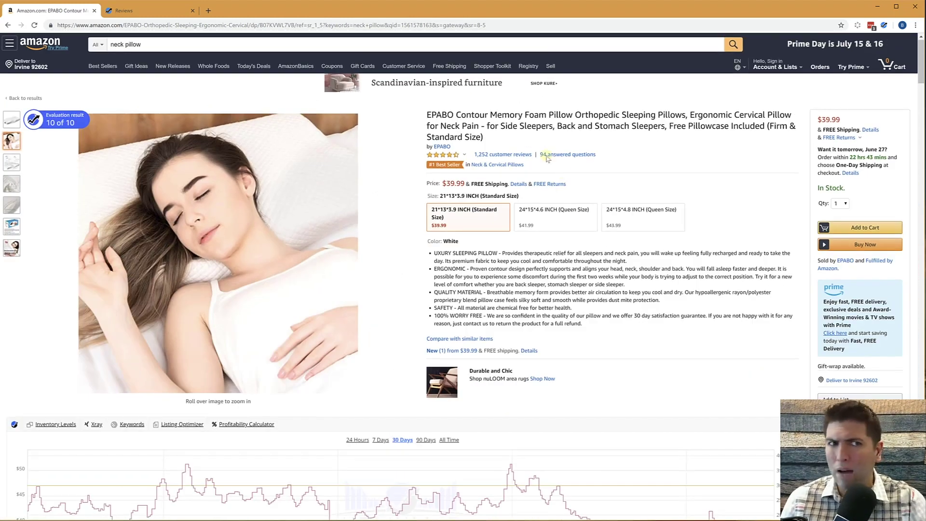
# - In the reviews' ANALYSIS view, expand the 'neck pain' (279) phrase, then return to the product page
pyautogui.click(137, 10)
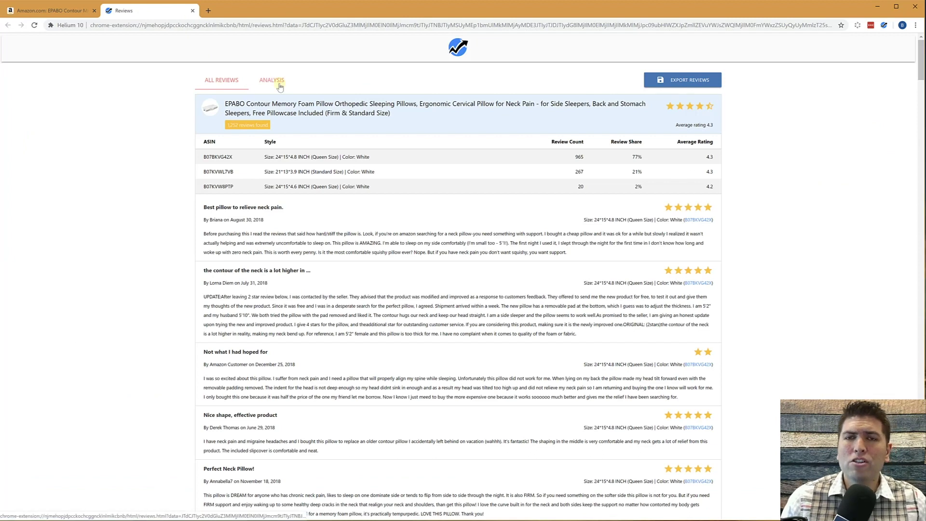
pyautogui.click(282, 87)
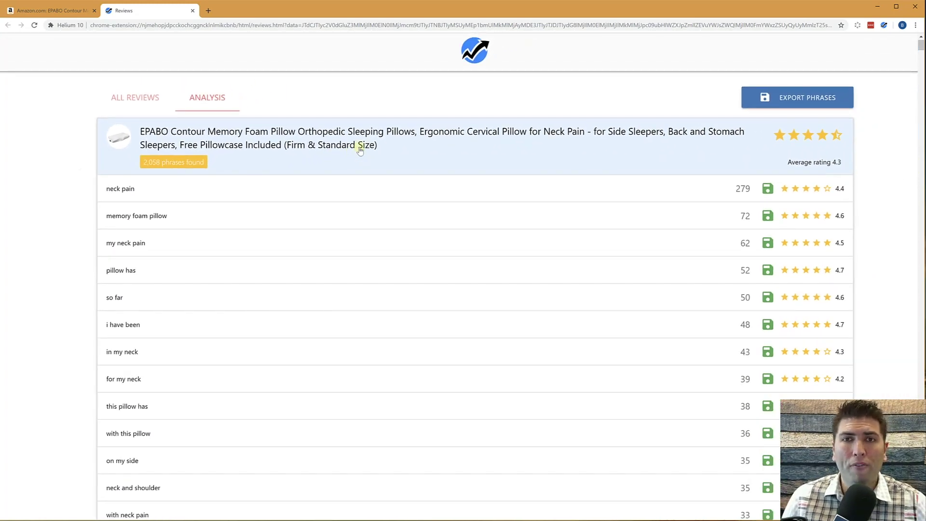
pyautogui.click(178, 195)
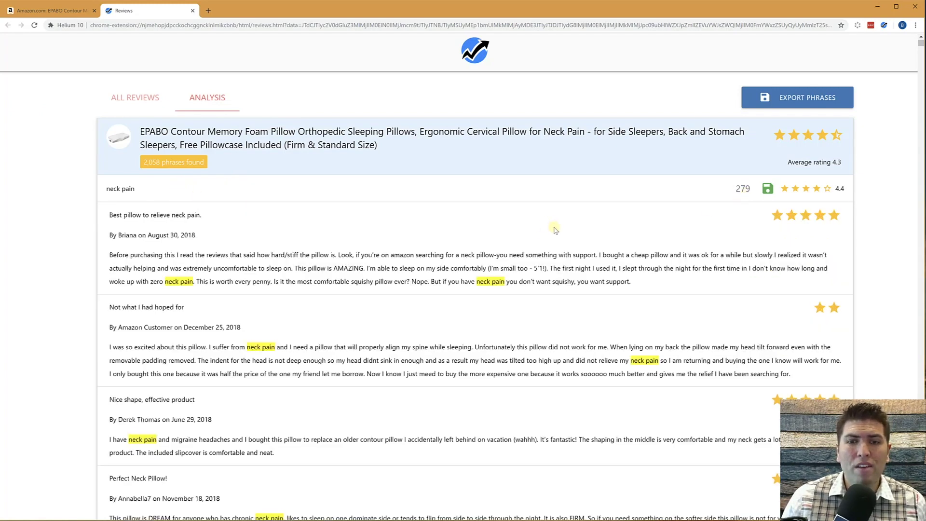
pyautogui.scroll(-2, 555, 234)
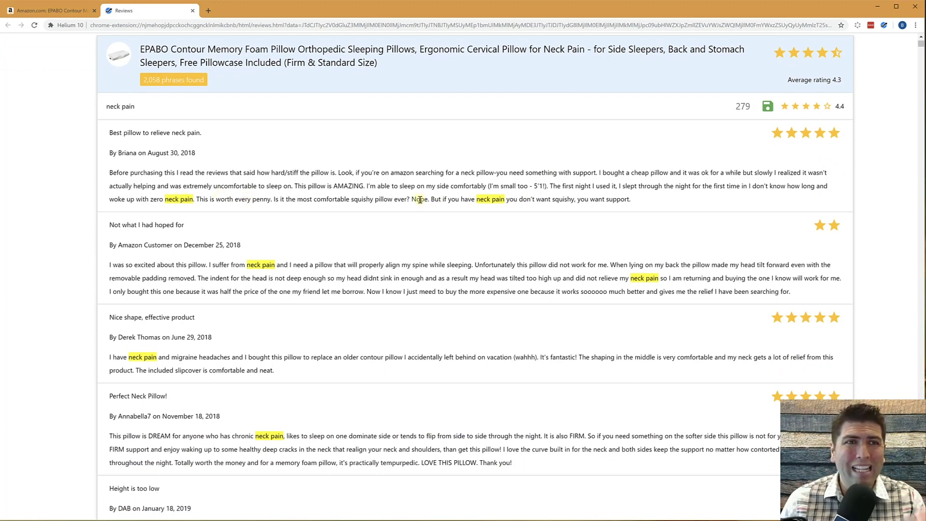
pyautogui.hotkey('ctrl', '-')
pyautogui.hotkey('ctrl', '-')
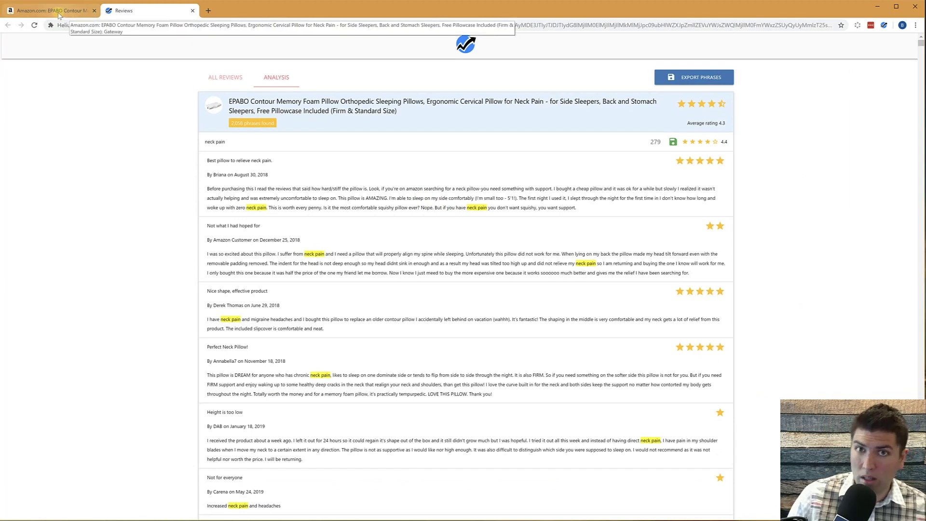
pyautogui.click(60, 15)
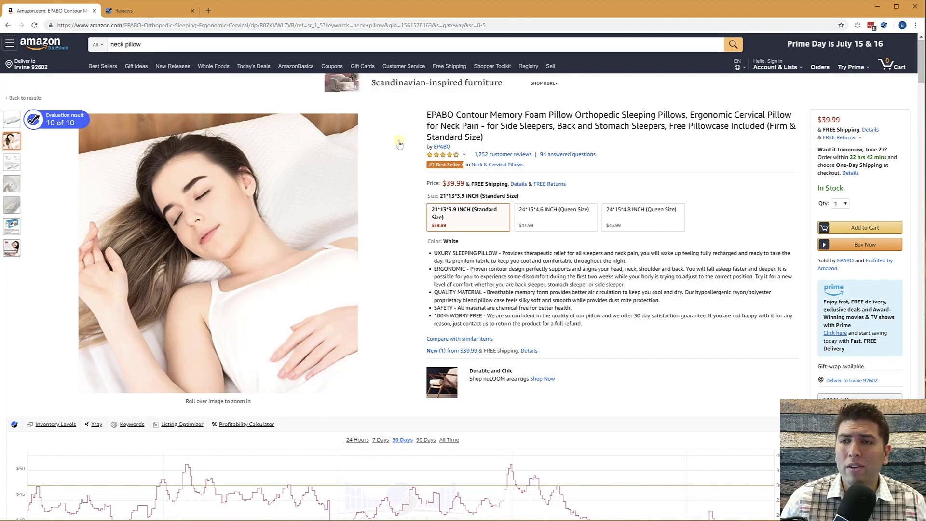
pyautogui.click(884, 25)
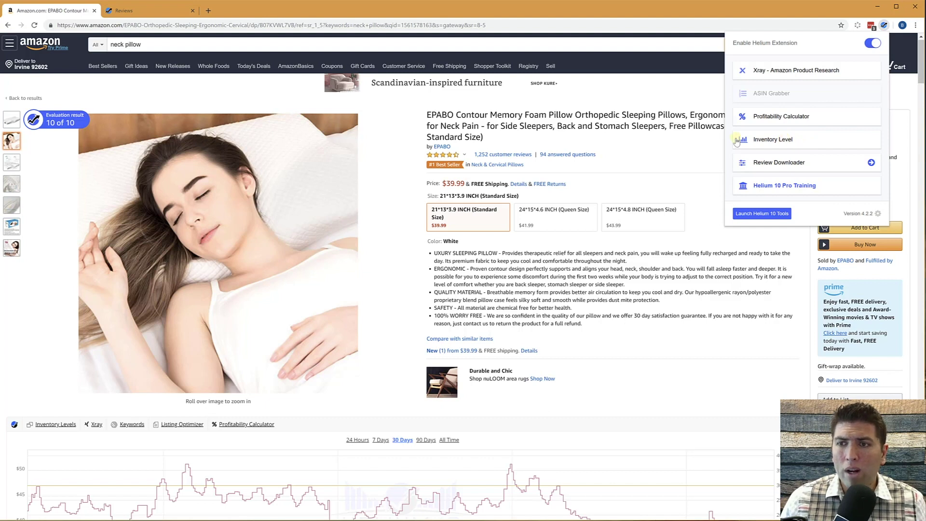
pyautogui.click(769, 140)
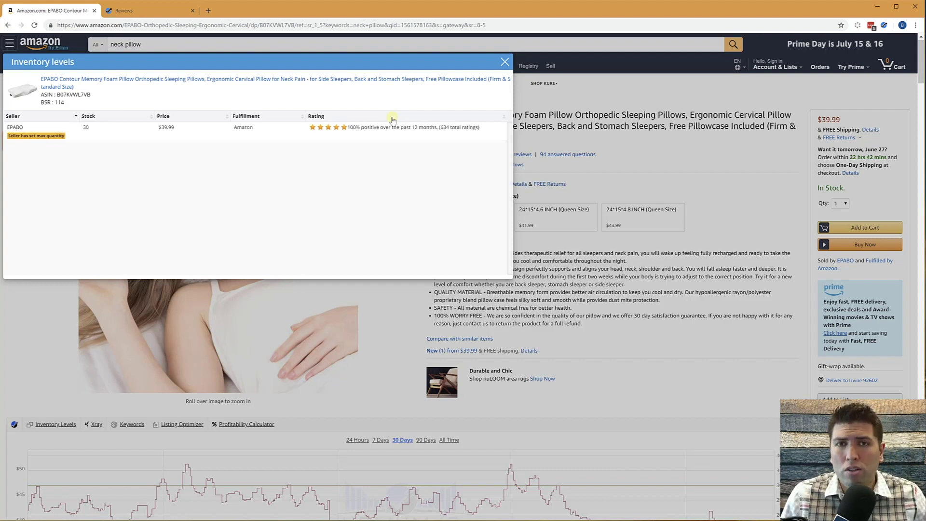
pyautogui.click(505, 62)
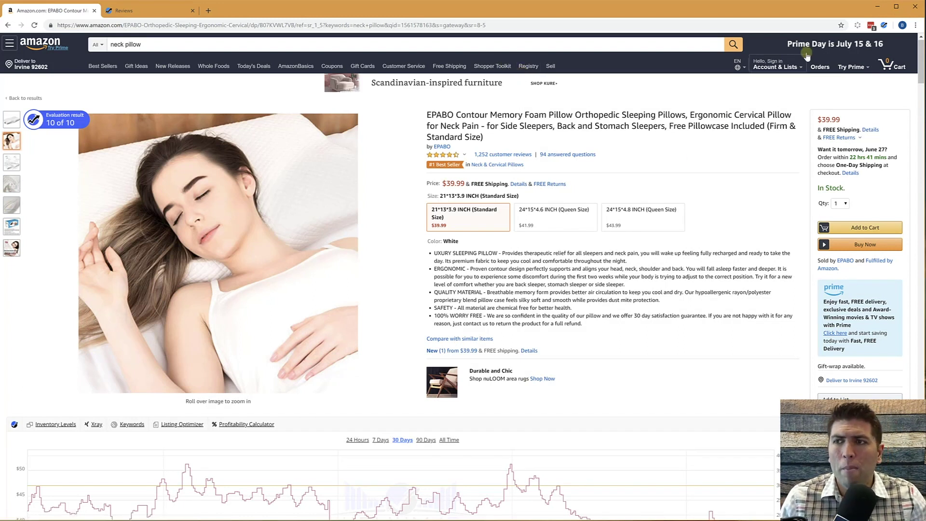
# - Open the Helium 10 extension's tool list from the Chrome toolbar
pyautogui.click(884, 25)
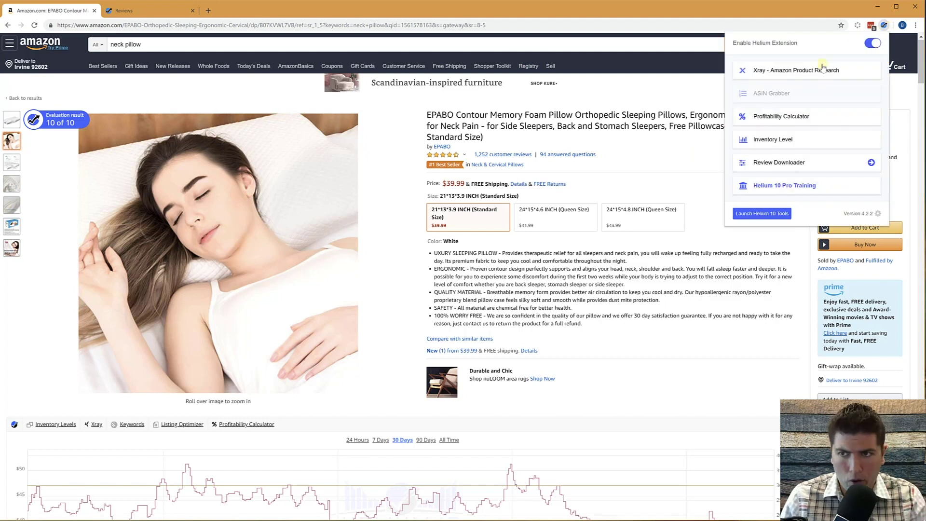